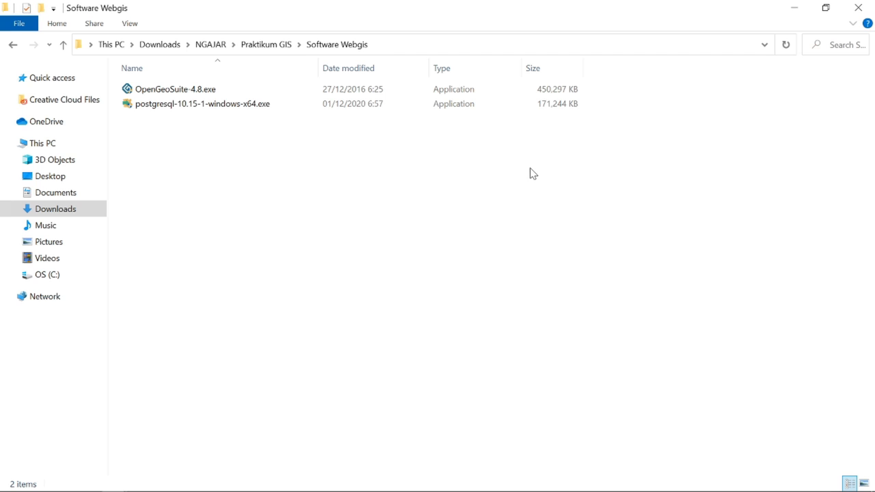
# - Select postgresql-10.15-1-windows-x64.exe in Explorer and bring up Chrome's Downloads page listing it
pyautogui.click(212, 106)
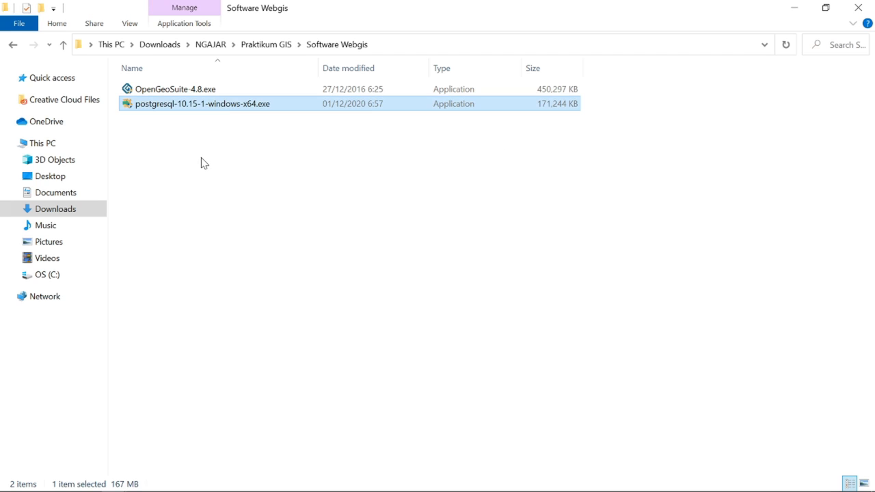
pyautogui.moveTo(187, 486)
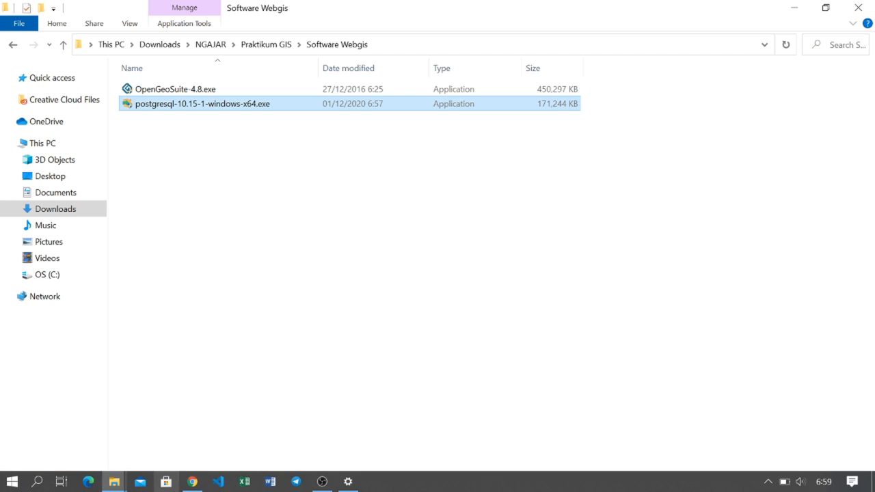
pyautogui.click(187, 487)
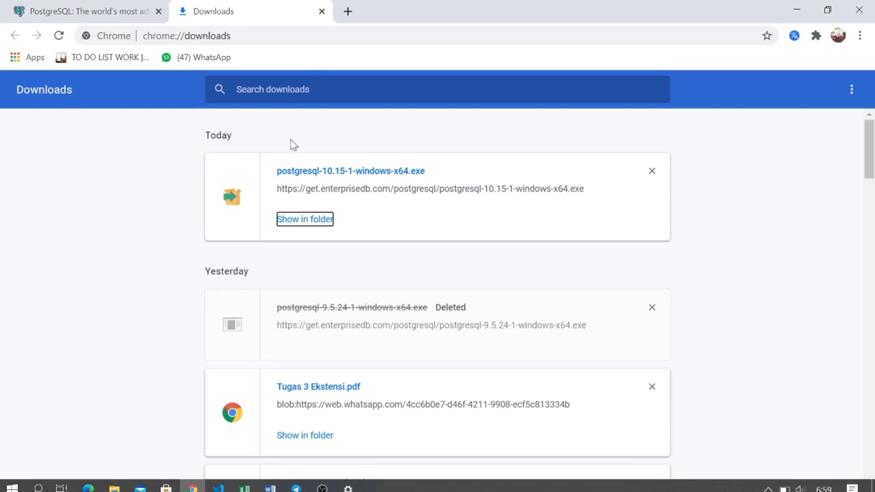
# - Browse postgresql.org Download > Windows to EDB's installer download page, then return to the Software Webgis folder
pyautogui.click(287, 35)
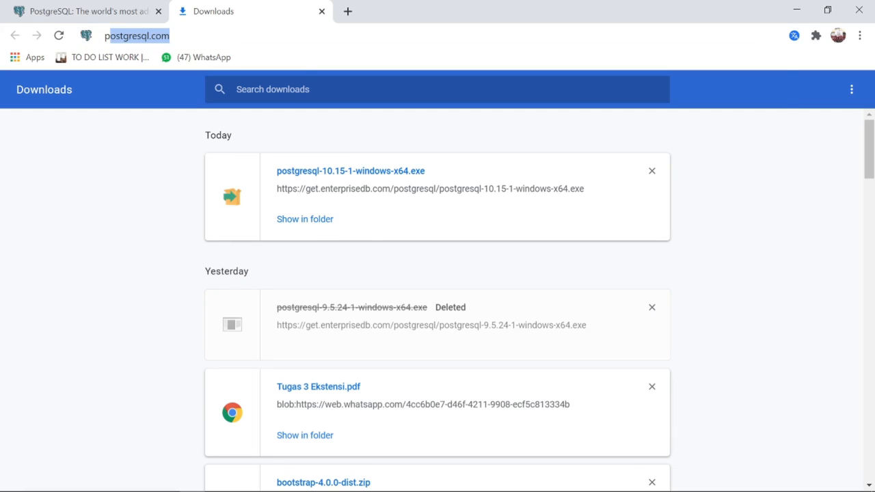
pyautogui.write('postgre')
pyautogui.press('Right')
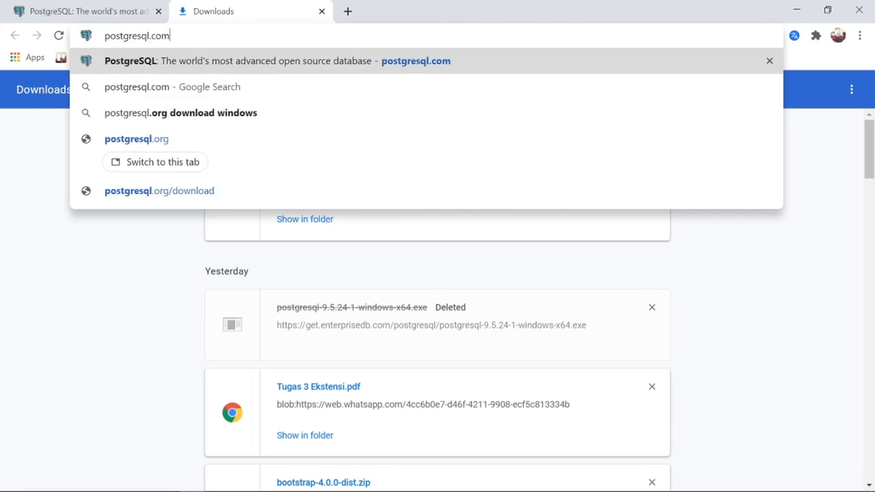
pyautogui.press('Return')
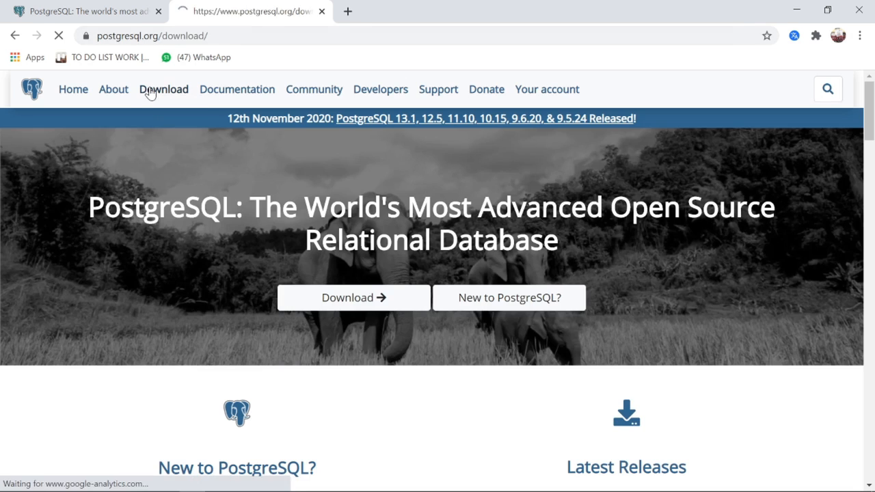
pyautogui.click(150, 92)
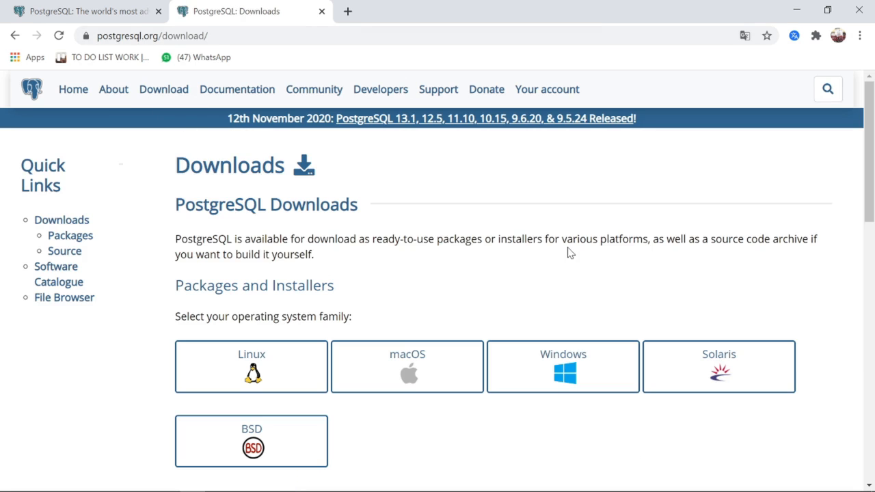
pyautogui.click(605, 387)
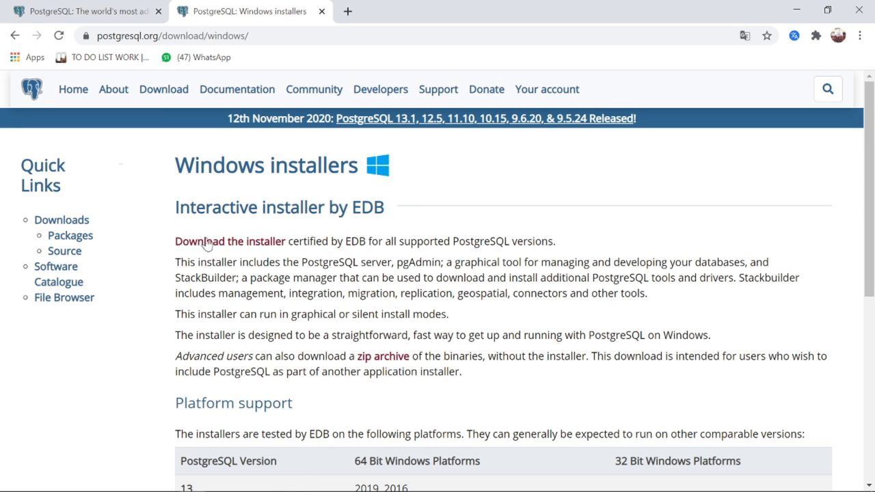
pyautogui.click(216, 248)
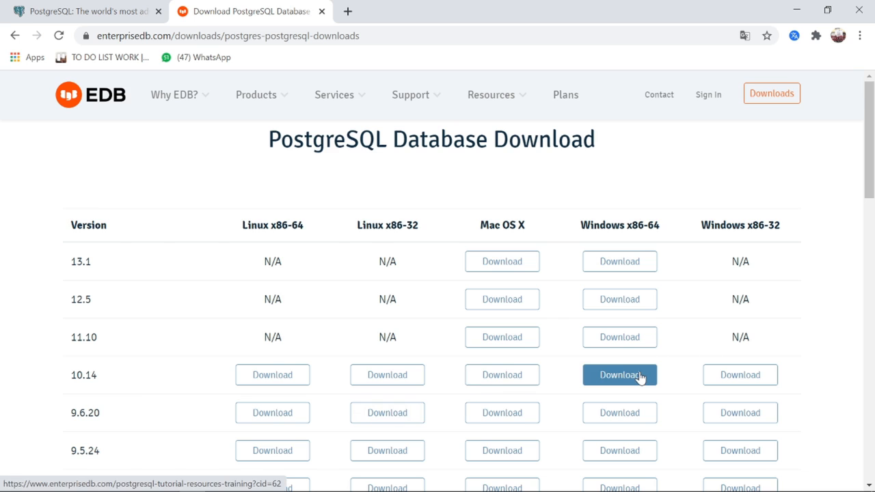
pyautogui.hotkey('alt', 'Tab')
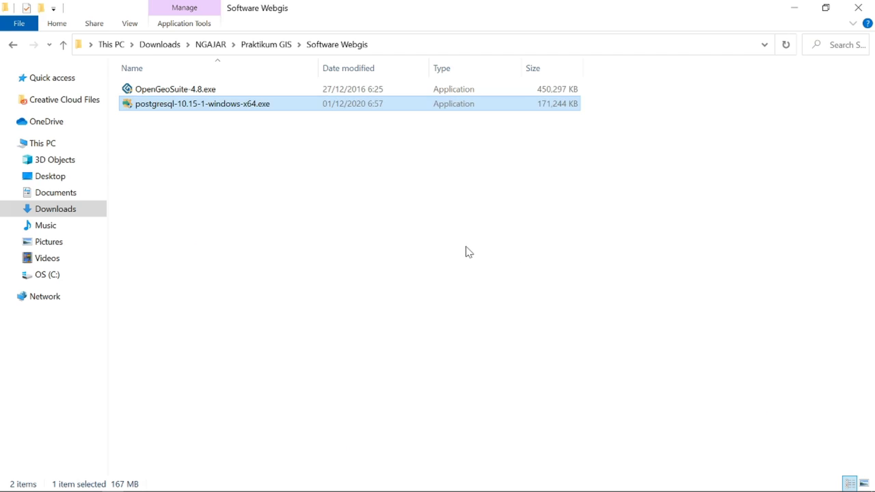
# - Run postgresql-10.15-1-windows-x64.exe as administrator to reach the Setup Wizard welcome page
pyautogui.click(468, 251)
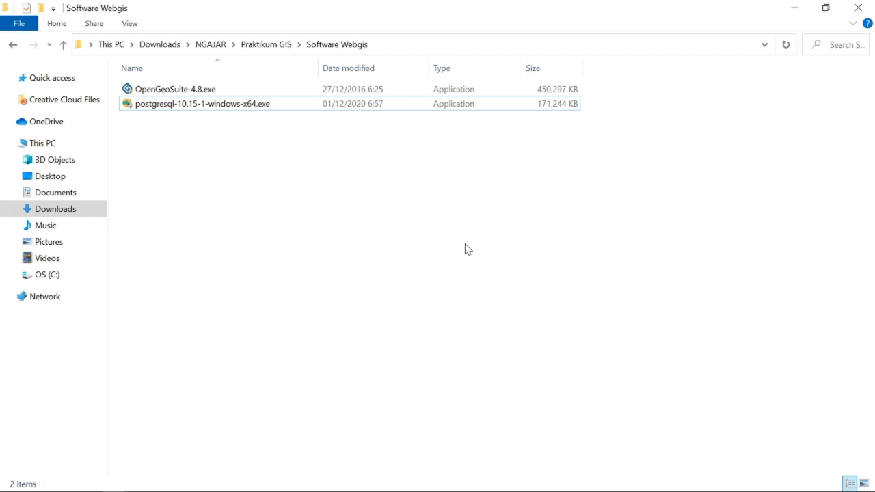
pyautogui.rightClick(306, 111)
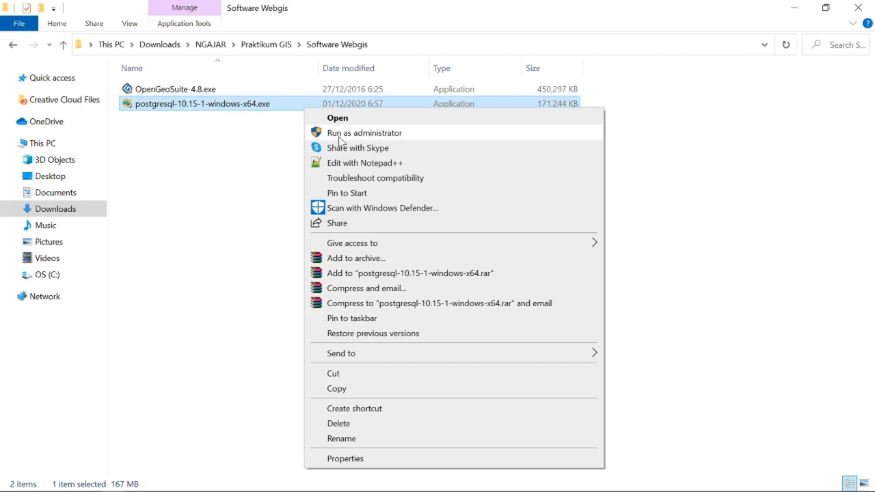
pyautogui.click(339, 135)
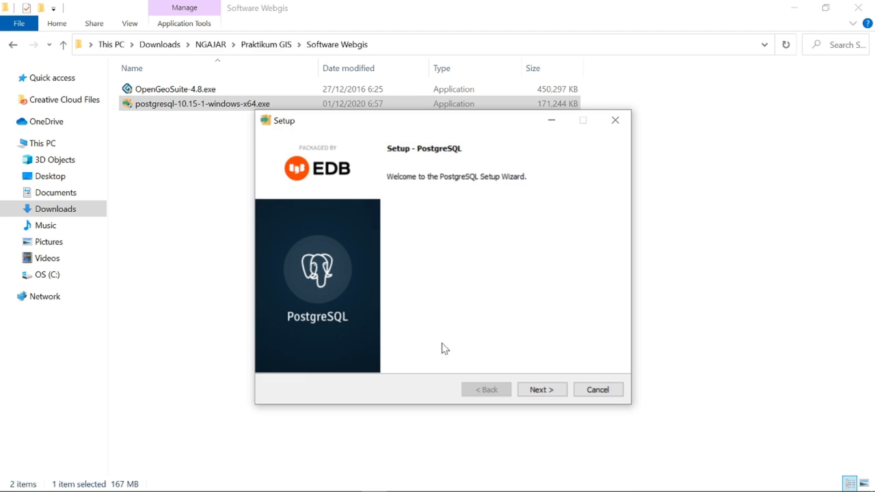
# - Accept the default installation directory, all four components and the default data directory
pyautogui.click(550, 394)
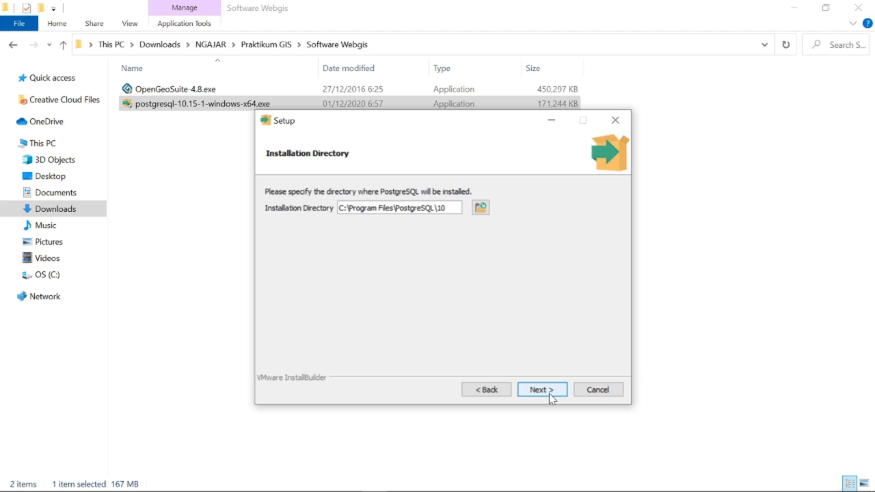
pyautogui.click(550, 391)
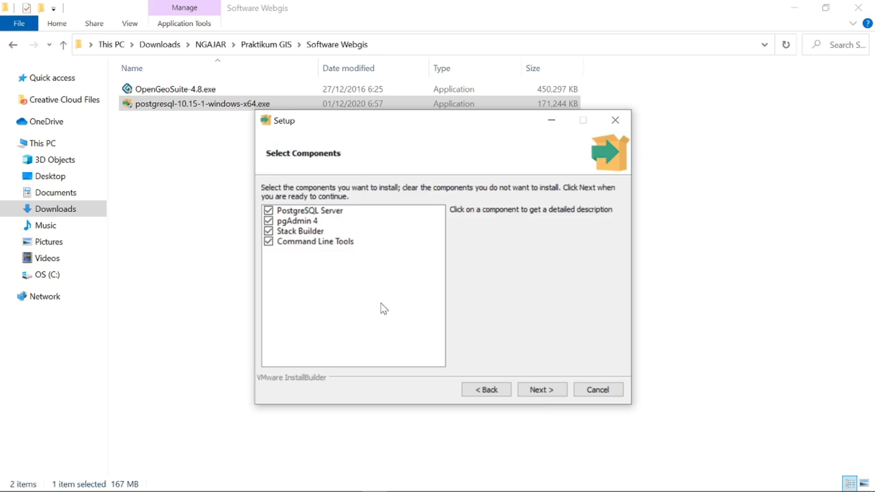
pyautogui.click(555, 395)
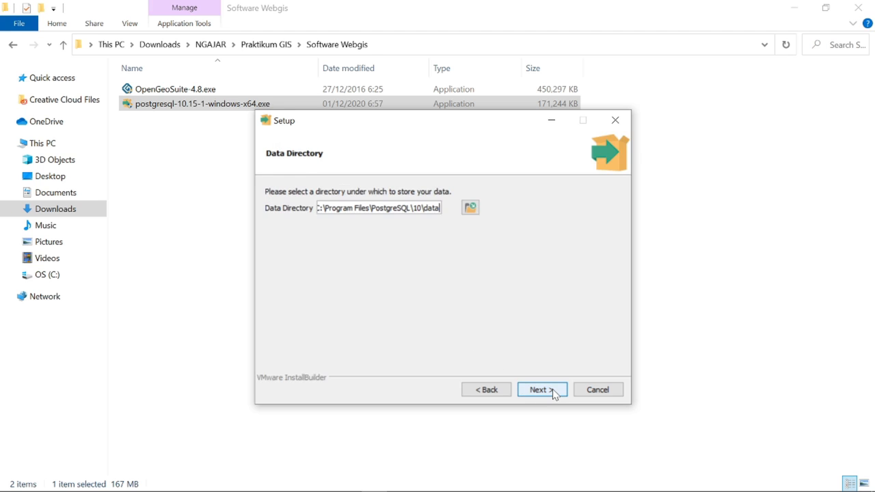
pyautogui.click(553, 394)
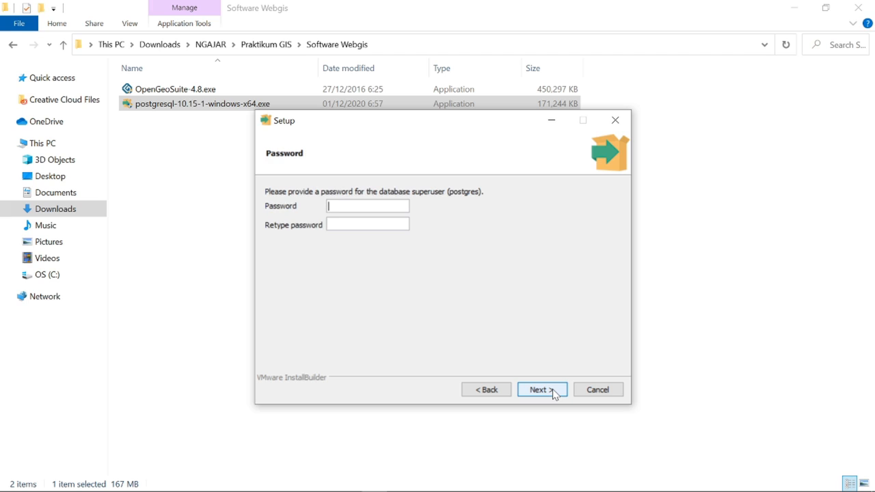
# - Set and confirm the superuser password, keeping port 5432 and the default locale
pyautogui.write('123')
pyautogui.click(355, 224)
pyautogui.write('123')
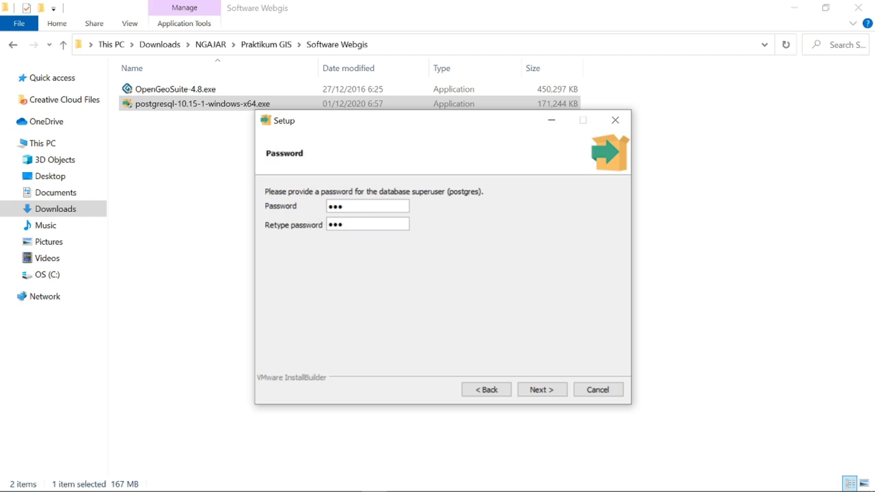
pyautogui.click(554, 393)
pyautogui.click(555, 392)
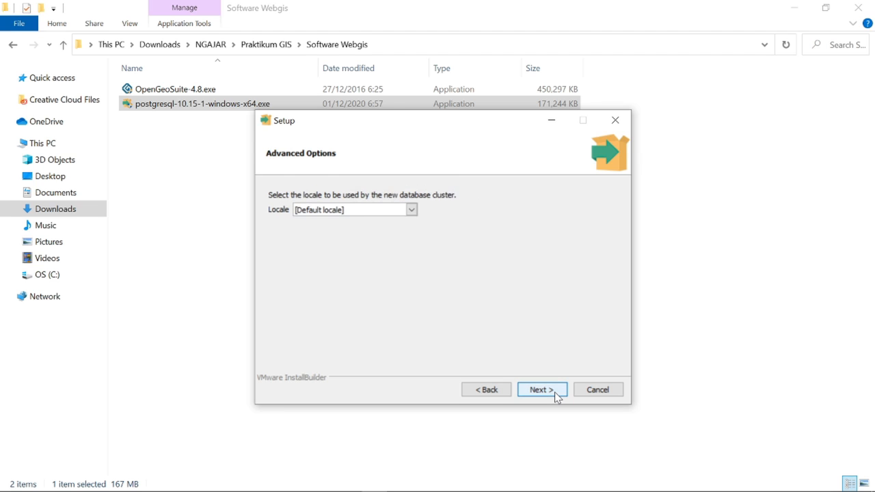
pyautogui.click(555, 392)
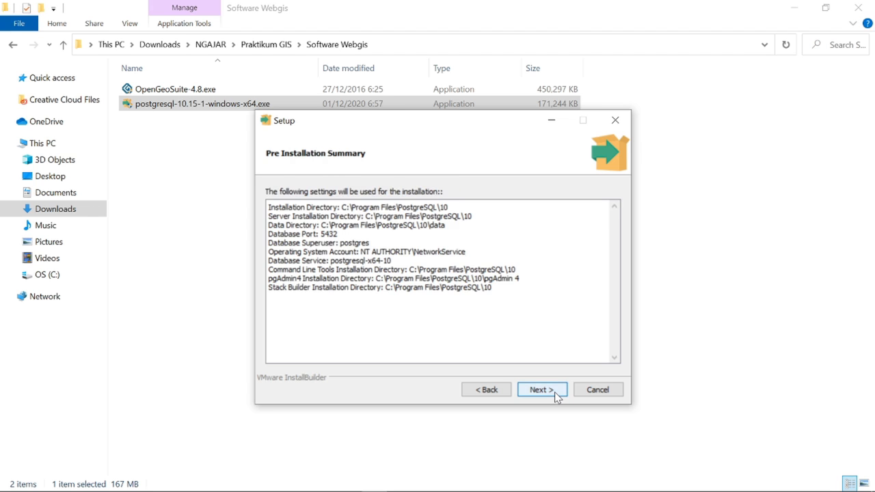
pyautogui.click(547, 390)
# - Start the PostgreSQL 10.15 installation and let it run to completion
pyautogui.click(547, 392)
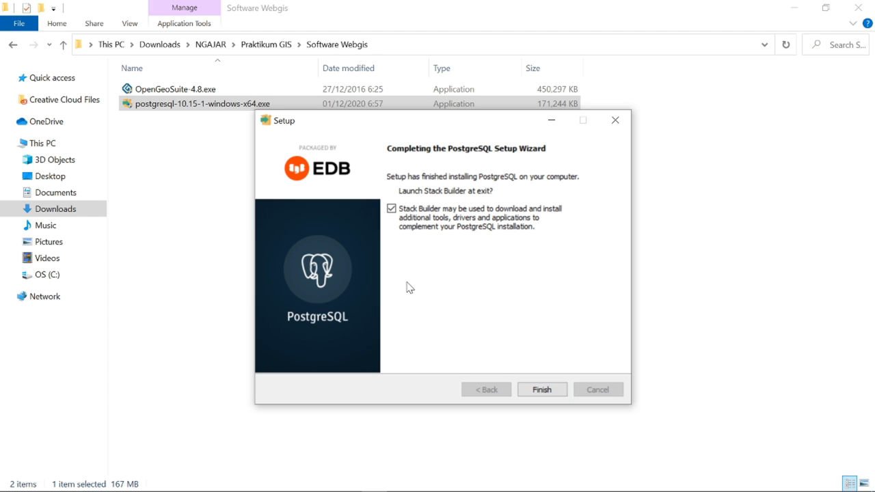
# - Launch Stack Builder for PostgreSQL 10 (x64) on port 5432 and expand Spatial Extensions
pyautogui.click(562, 391)
pyautogui.click(503, 259)
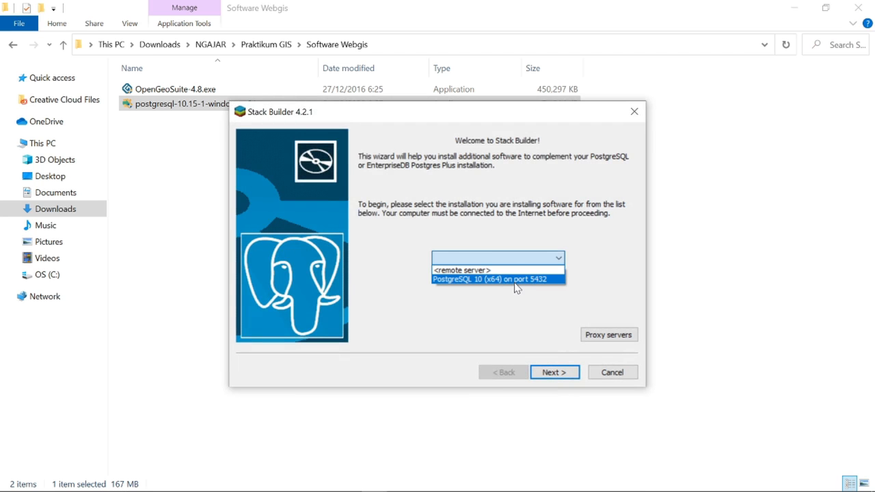
pyautogui.click(516, 279)
pyautogui.click(560, 374)
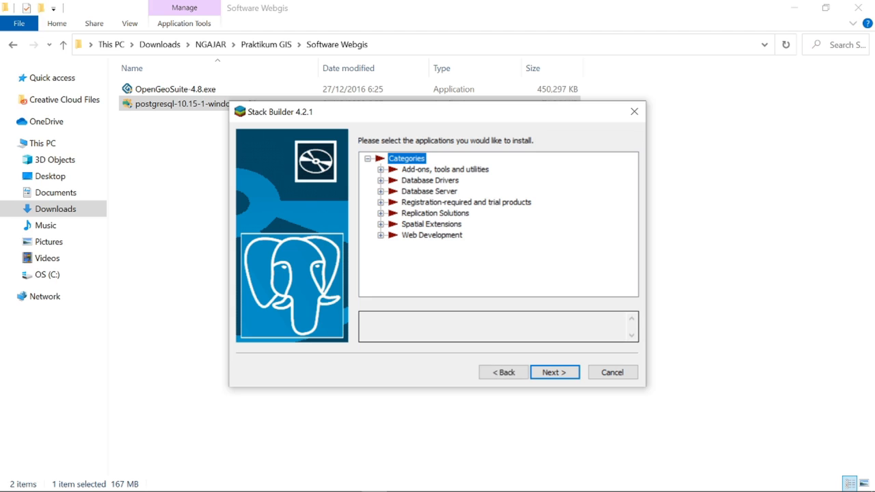
pyautogui.click(380, 224)
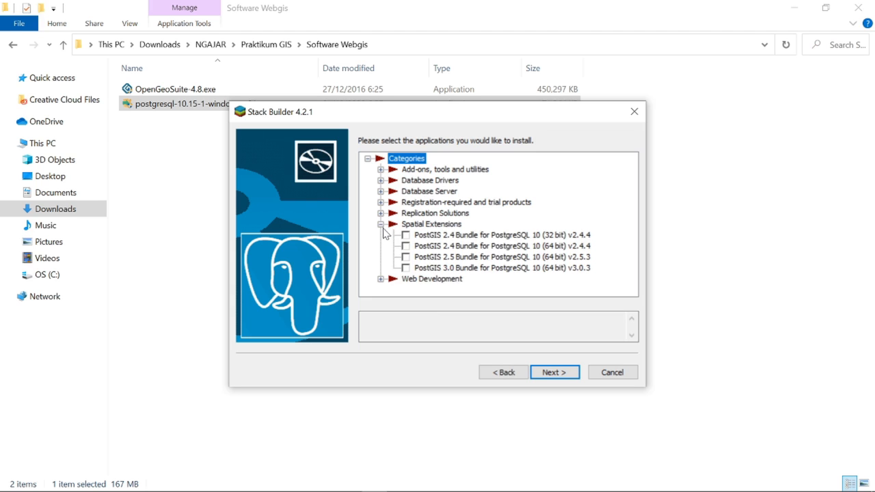
# - Tick PostGIS 3.0 Bundle for PostgreSQL 10 (64 bit) v3.0.3 and proceed to its review page
pyautogui.click(406, 269)
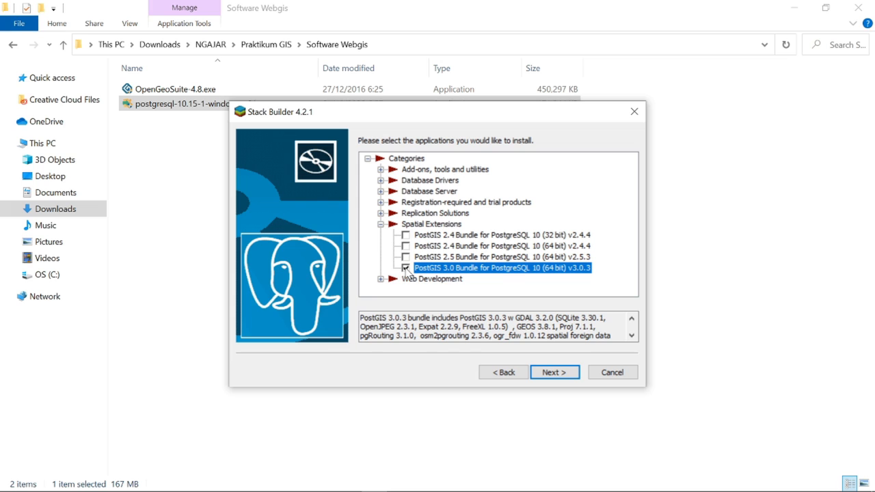
pyautogui.click(552, 375)
pyautogui.click(551, 374)
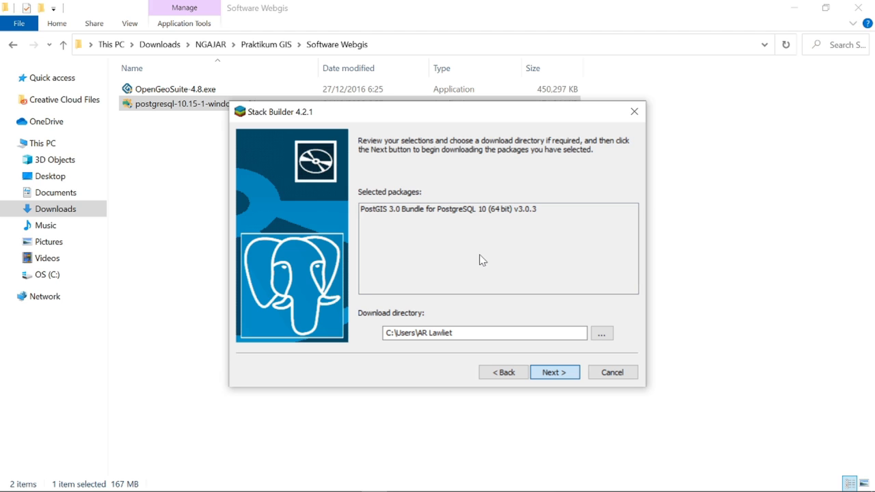
# - Download the PostGIS installer postgis_3_0_pg10.exe and launch its installation
pyautogui.press('Return')
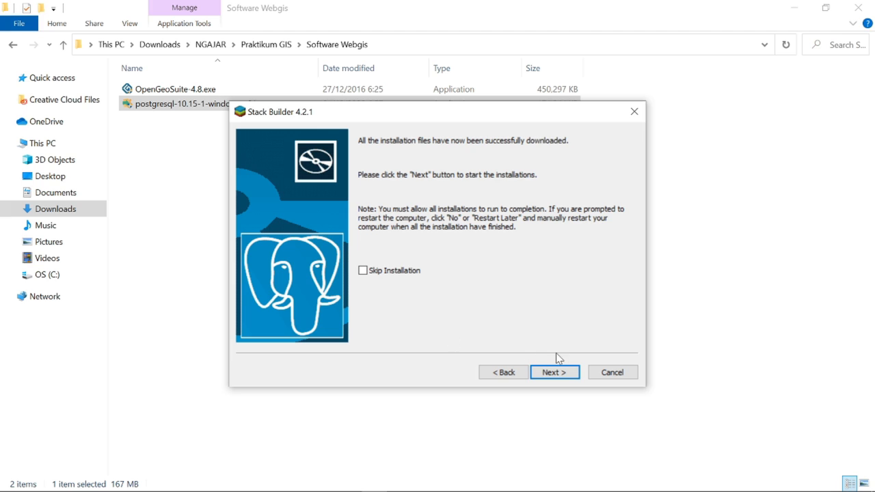
pyautogui.click(561, 374)
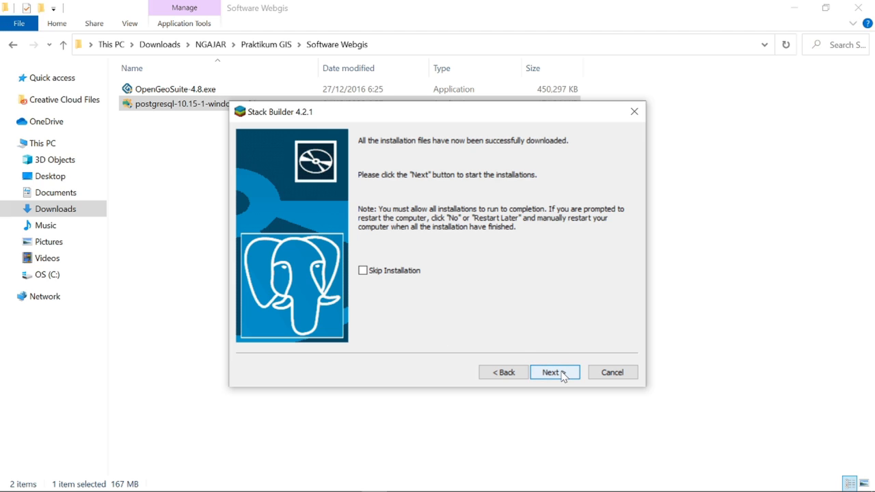
pyautogui.click(561, 373)
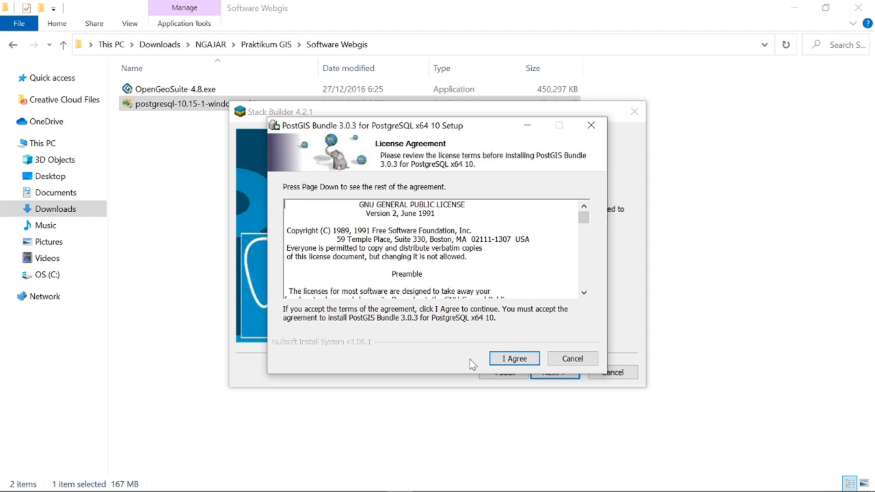
# - Accept the PostGIS license and install into C:\Program Files\PostgreSQL\10 with the PostGIS component
pyautogui.click(513, 361)
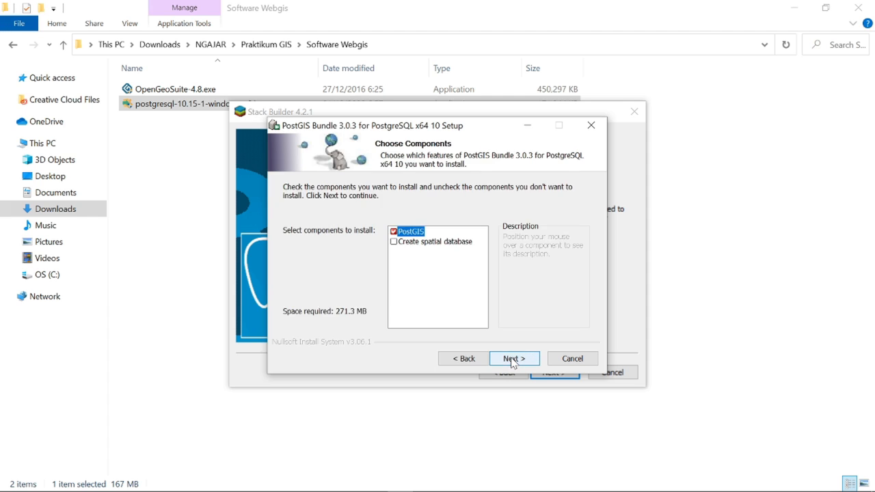
pyautogui.click(514, 359)
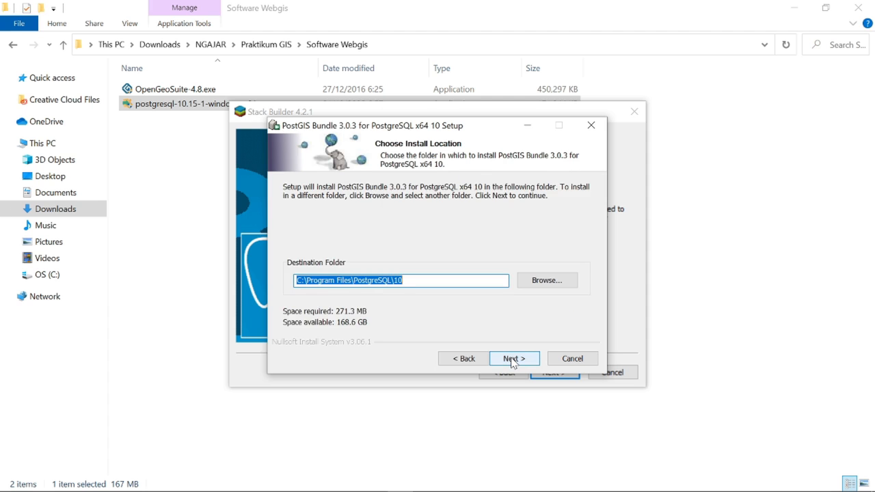
pyautogui.click(513, 359)
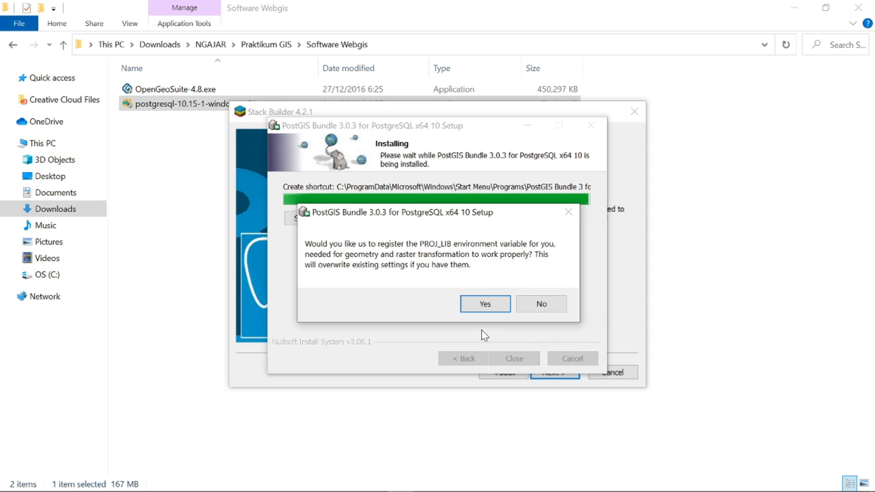
# - Register PROJ_LIB and GDAL_DATA, and enable raster drivers and out-of-db rasters
pyautogui.click(494, 309)
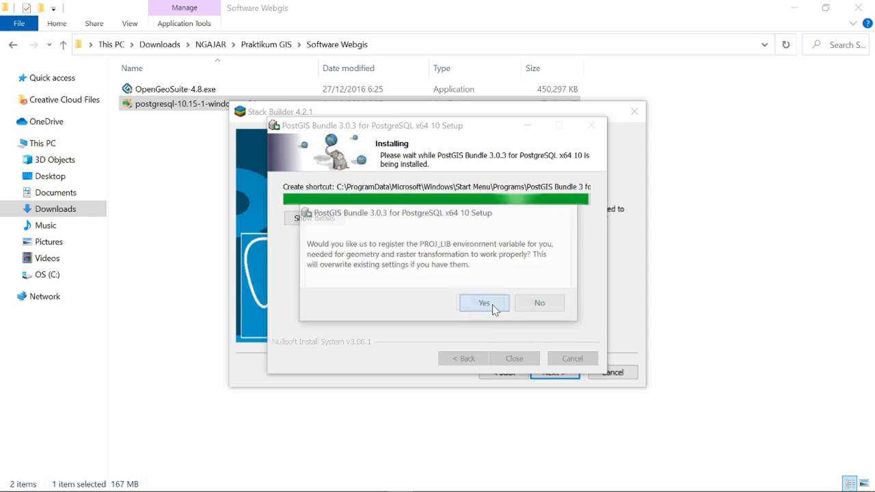
pyautogui.click(494, 309)
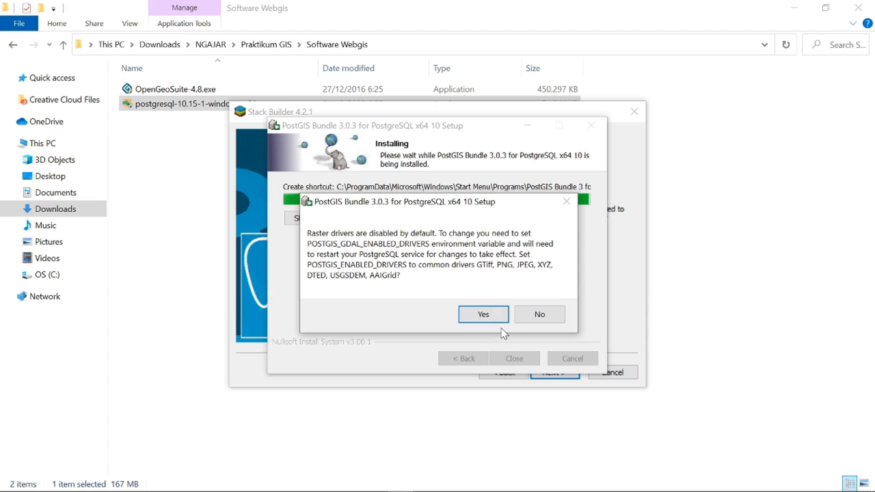
pyautogui.click(494, 313)
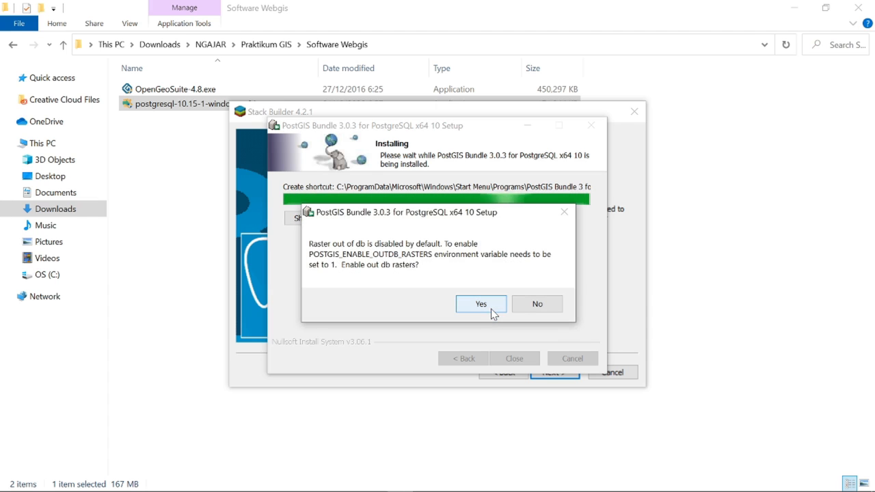
pyautogui.click(493, 312)
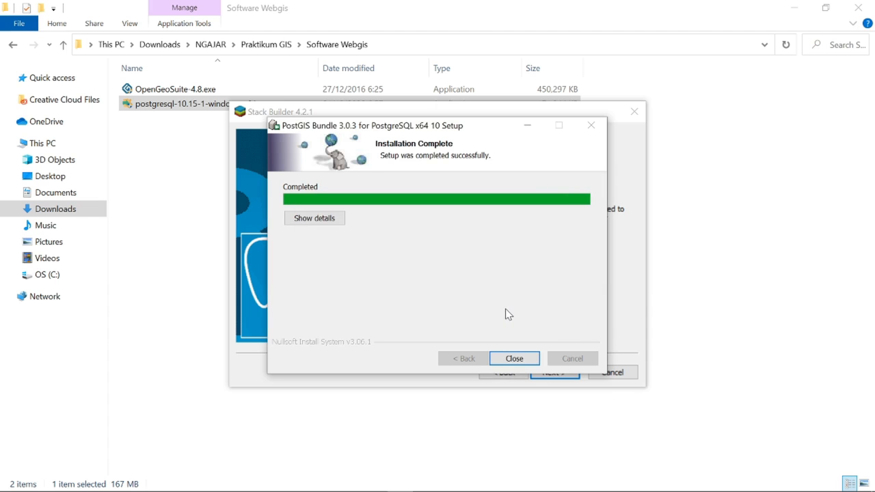
# - Close the PostGIS installer and Stack Builder, returning to the Software Webgis folder
pyautogui.click(516, 358)
pyautogui.click(545, 373)
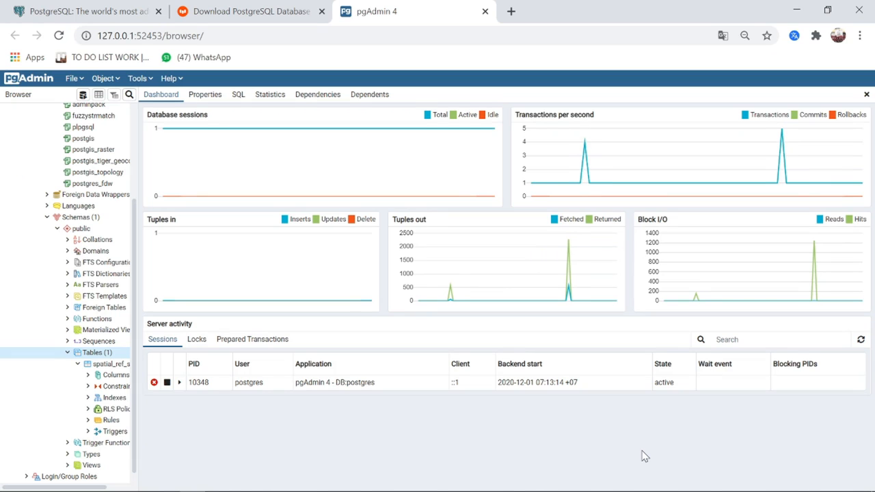
pyautogui.hotkey('alt', 'Tab')
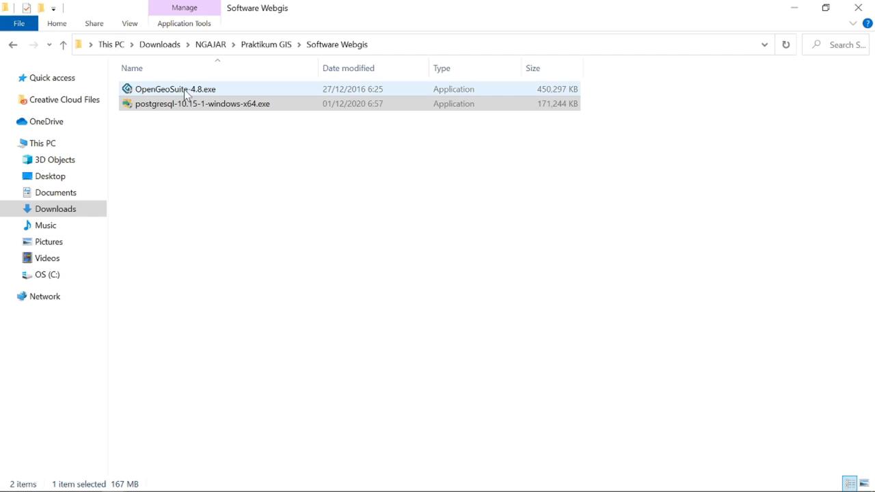
# - Run OpenGeoSuite-4.8.exe as administrator to bring up its Setup Wizard
pyautogui.doubleClick(185, 91)
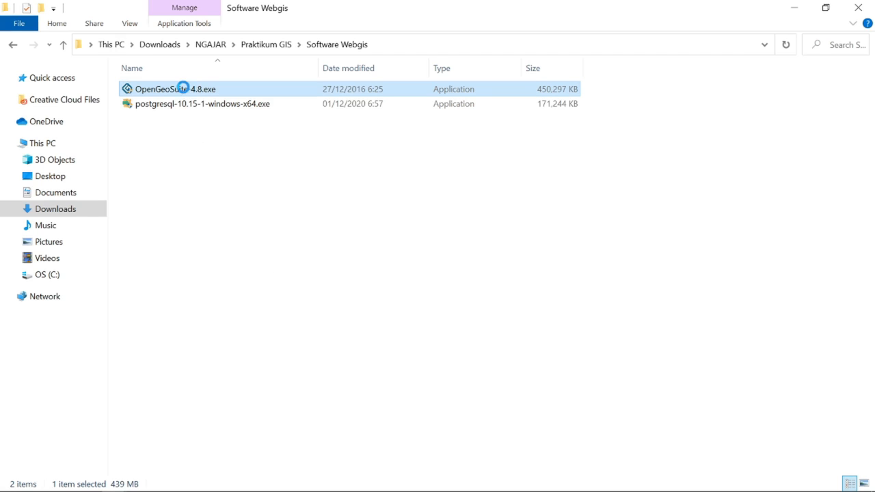
pyautogui.rightClick(184, 90)
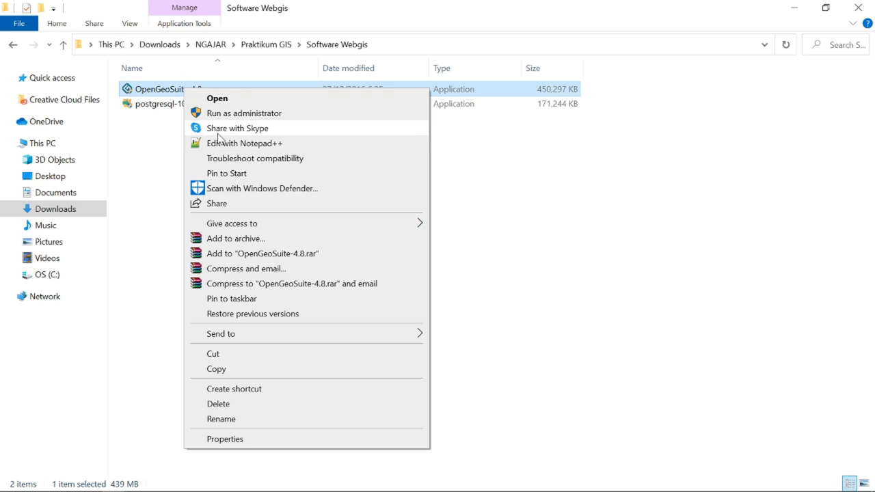
pyautogui.click(237, 115)
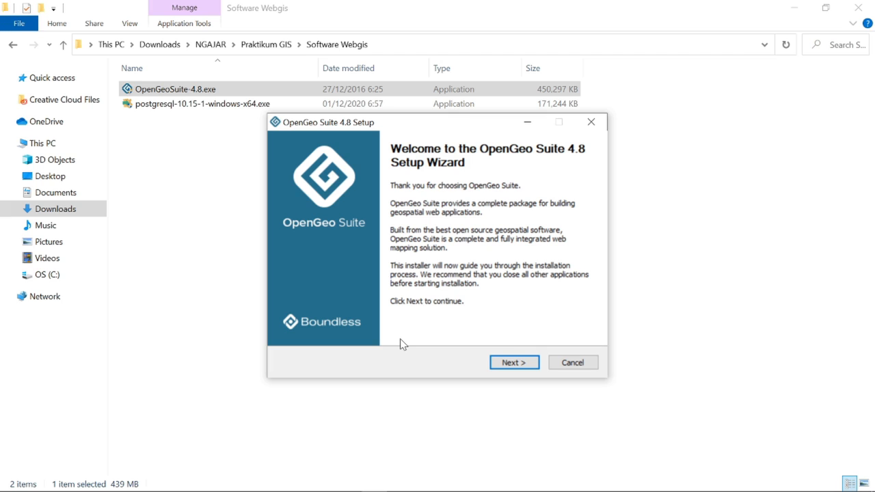
# - Accept the OpenGeo Suite license, keeping the default install folder and Start Menu folder
pyautogui.click(515, 363)
pyautogui.click(515, 363)
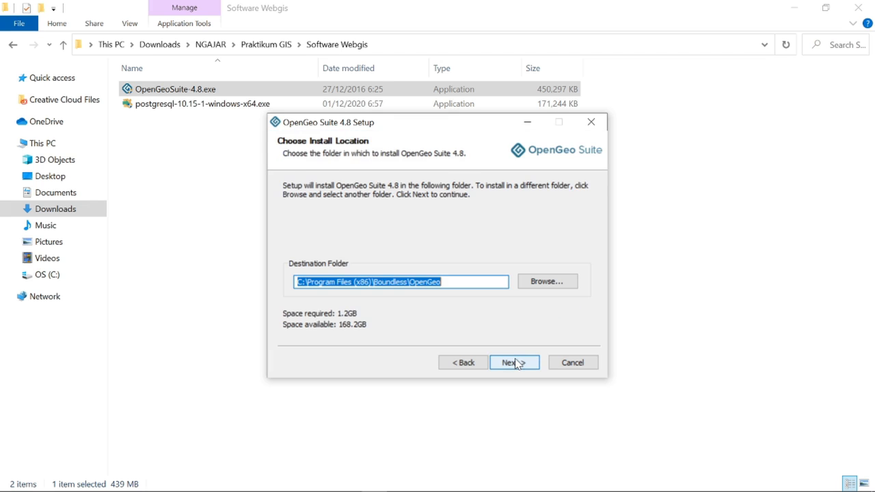
pyautogui.click(516, 363)
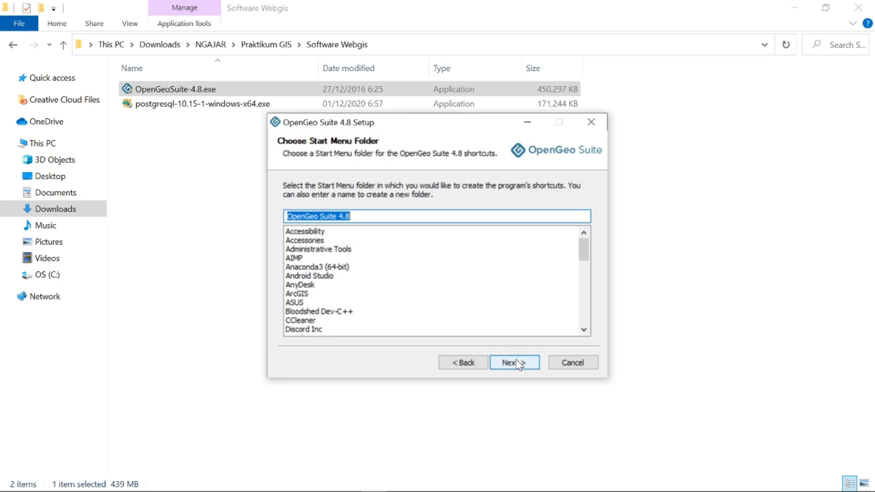
pyautogui.click(518, 364)
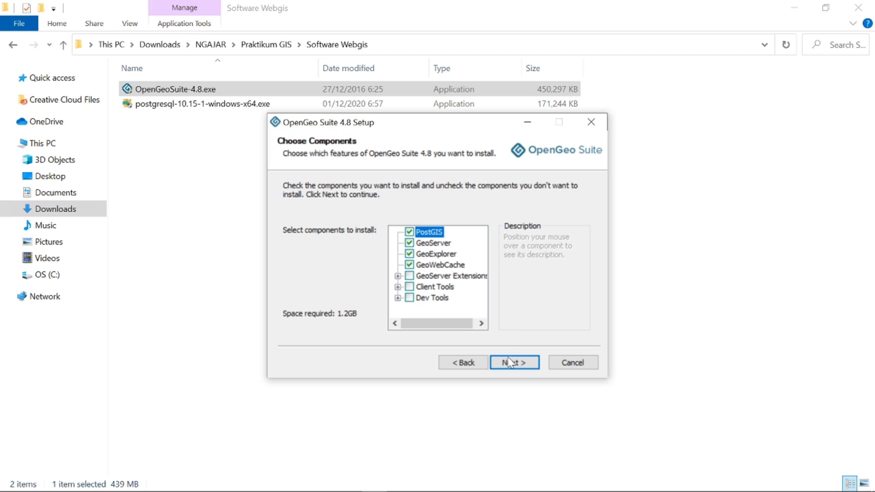
# - Keep the default PostGIS, GeoServer, GeoExplorer and GeoWebCache components and begin installing
pyautogui.click(532, 364)
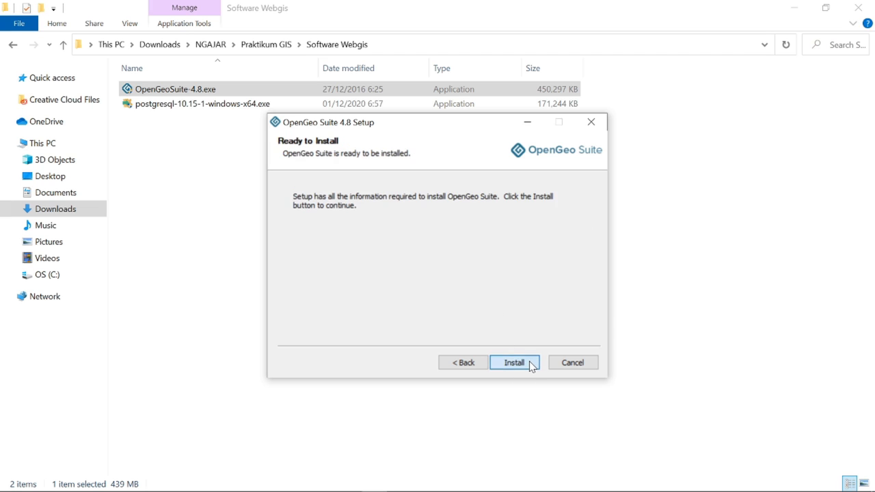
pyautogui.click(514, 363)
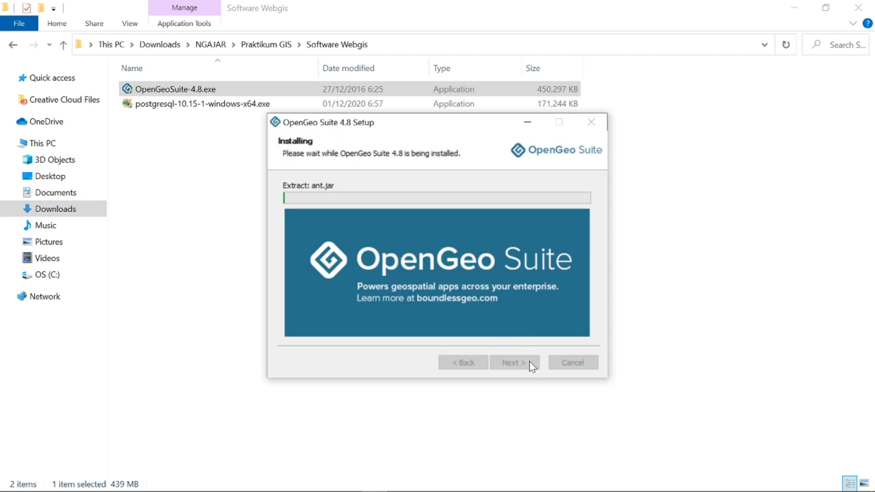